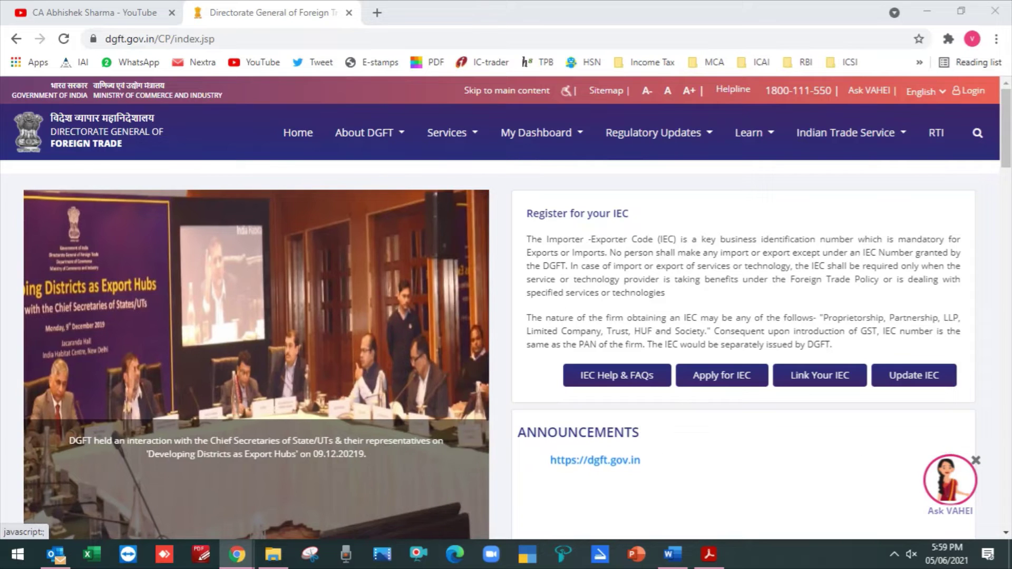
Open the new-user registration form through Link Your IEC, choose Importer/Exporter as the user type and review the required fields.
{"action": "left_click", "coordinate": [820, 376]}
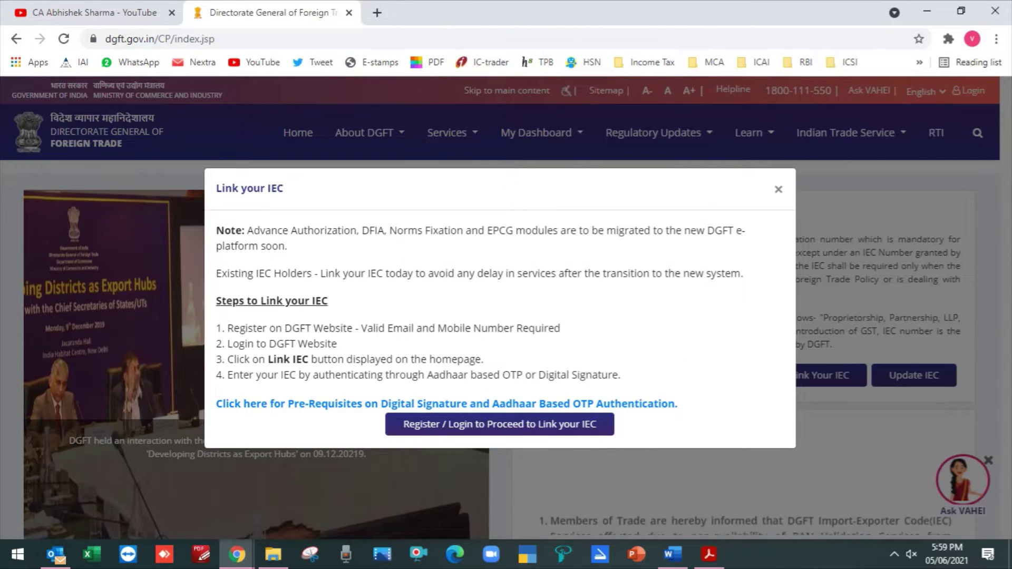
{"action": "left_click", "coordinate": [499, 425]}
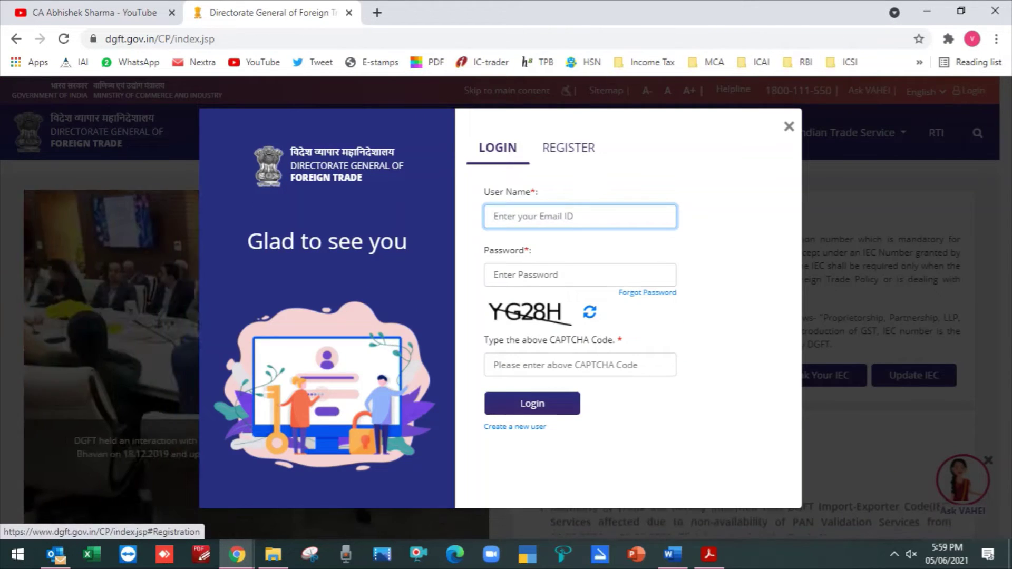
{"action": "left_click", "coordinate": [511, 426]}
{"action": "left_click", "coordinate": [543, 188]}
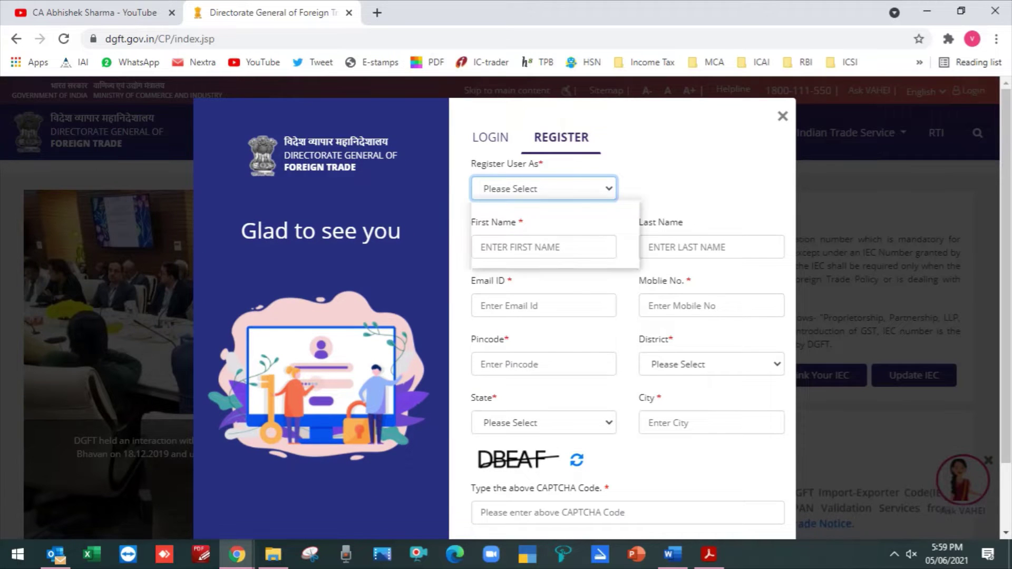
{"action": "left_click", "coordinate": [522, 221]}
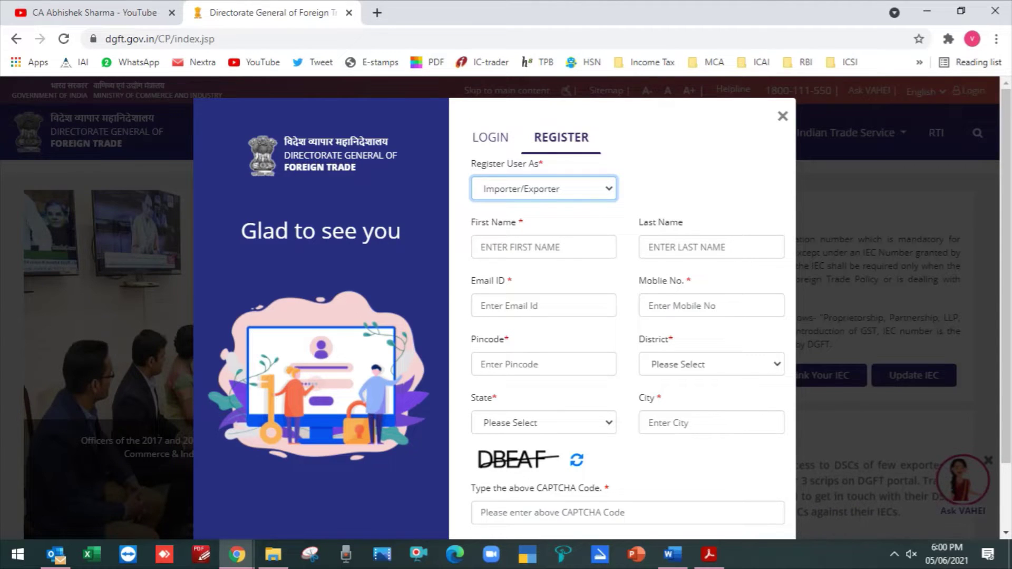
{"action": "scroll", "coordinate": [495, 306], "scroll_direction": "down", "scroll_amount": 1}
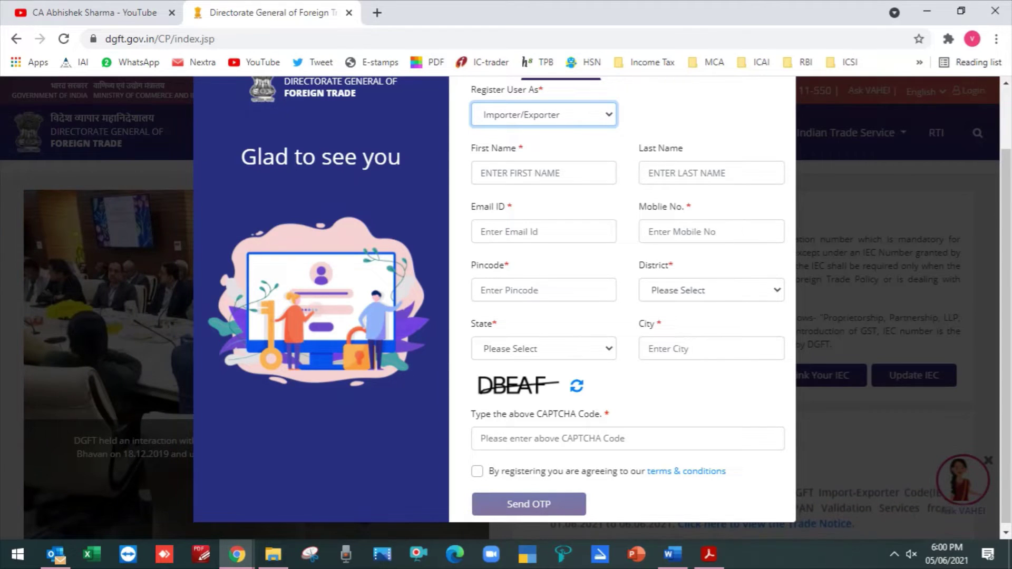
{"action": "scroll", "coordinate": [627, 306], "scroll_direction": "up", "scroll_amount": 1}
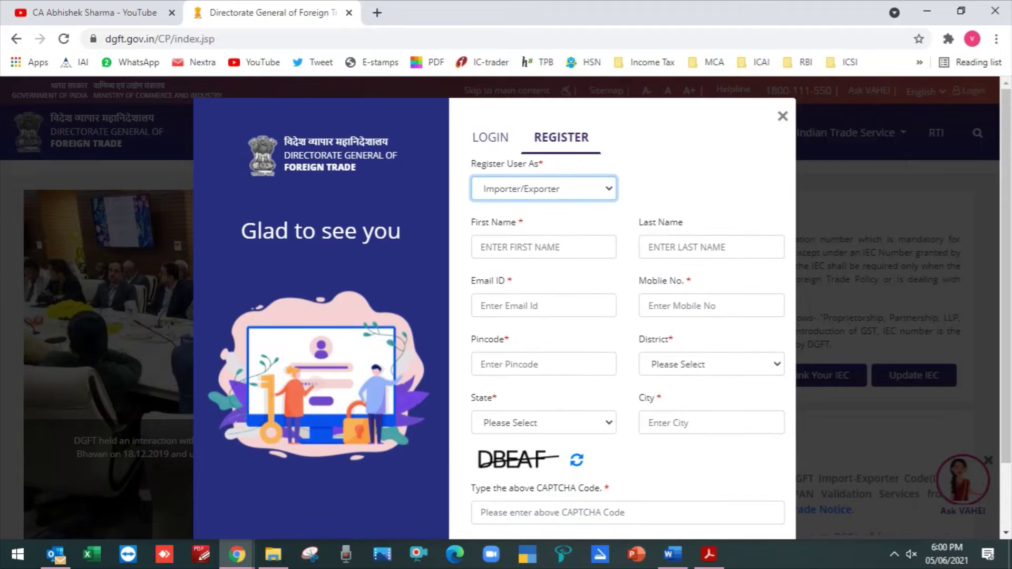
Return to the login form, view the forgotten-password form and close it.
{"action": "left_click", "coordinate": [490, 137]}
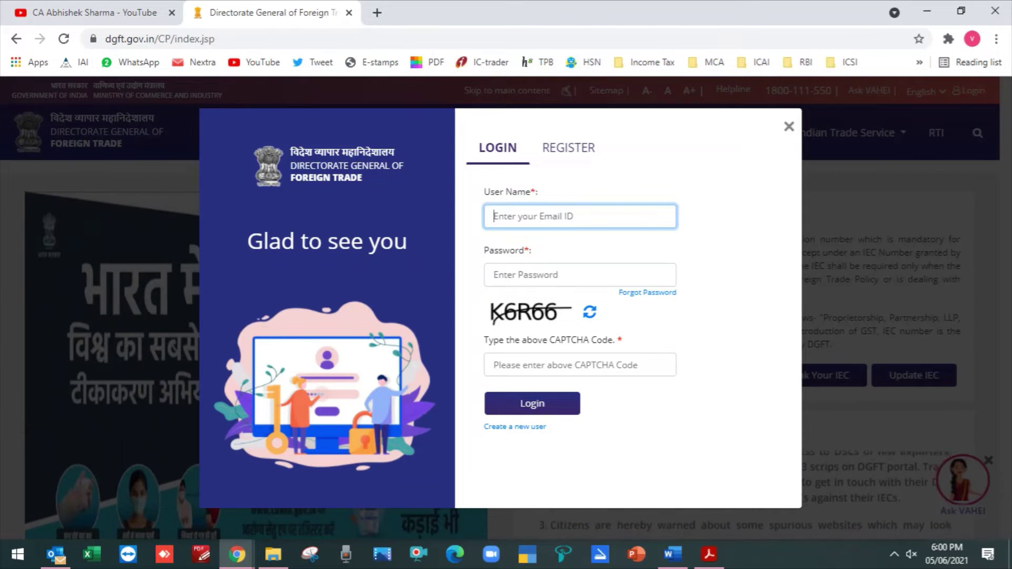
{"action": "left_click", "coordinate": [647, 292]}
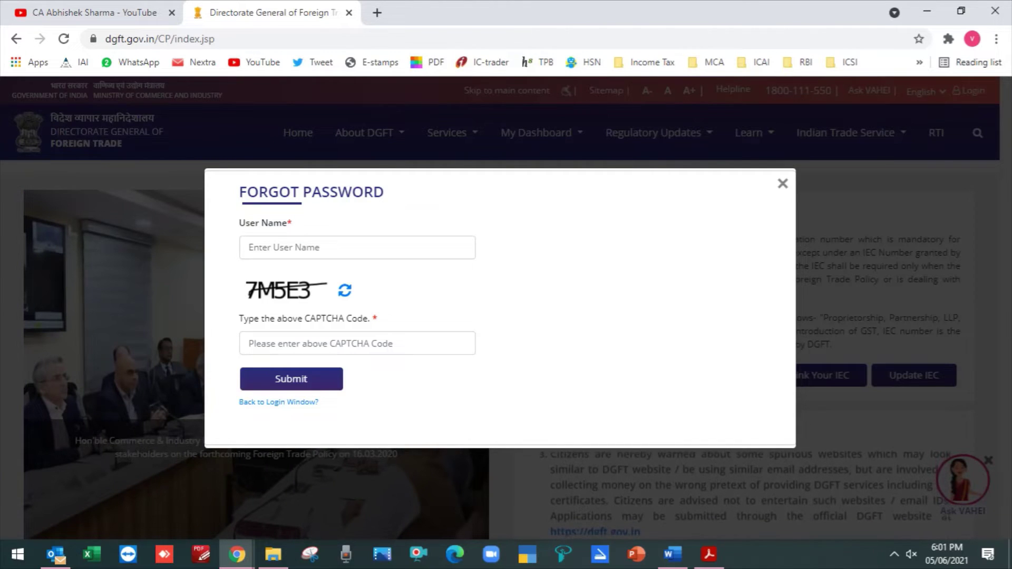
{"action": "left_click", "coordinate": [783, 183]}
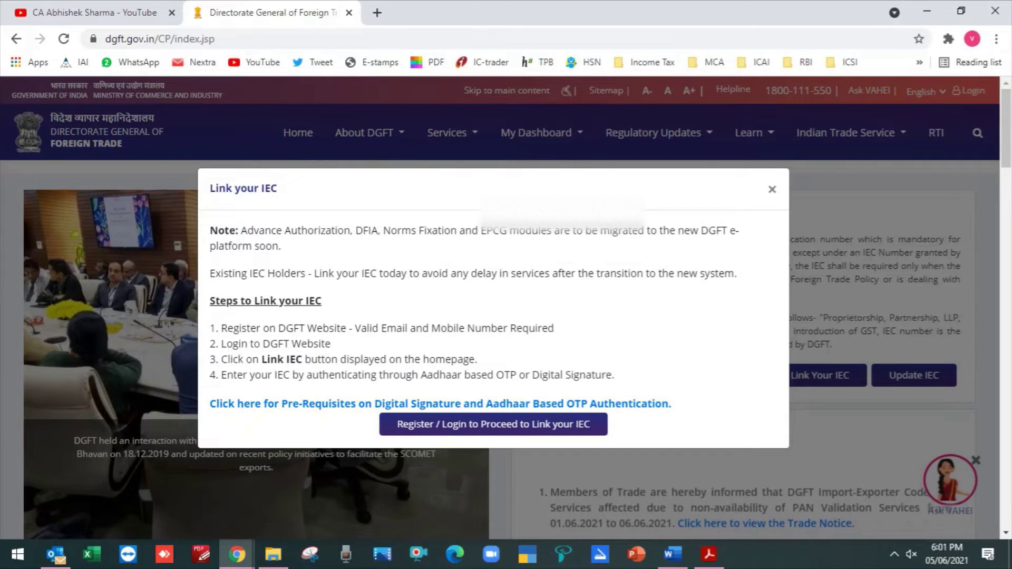
Proceed from the Link your IEC notice to the login form and enter the account's user name and password.
{"action": "left_click", "coordinate": [493, 425]}
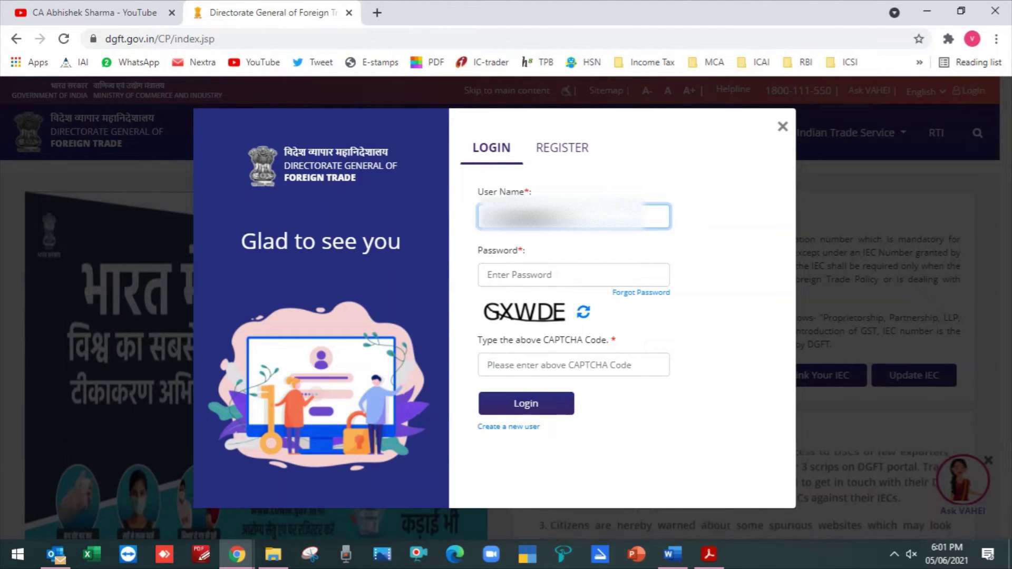
{"action": "key", "text": "Tab"}
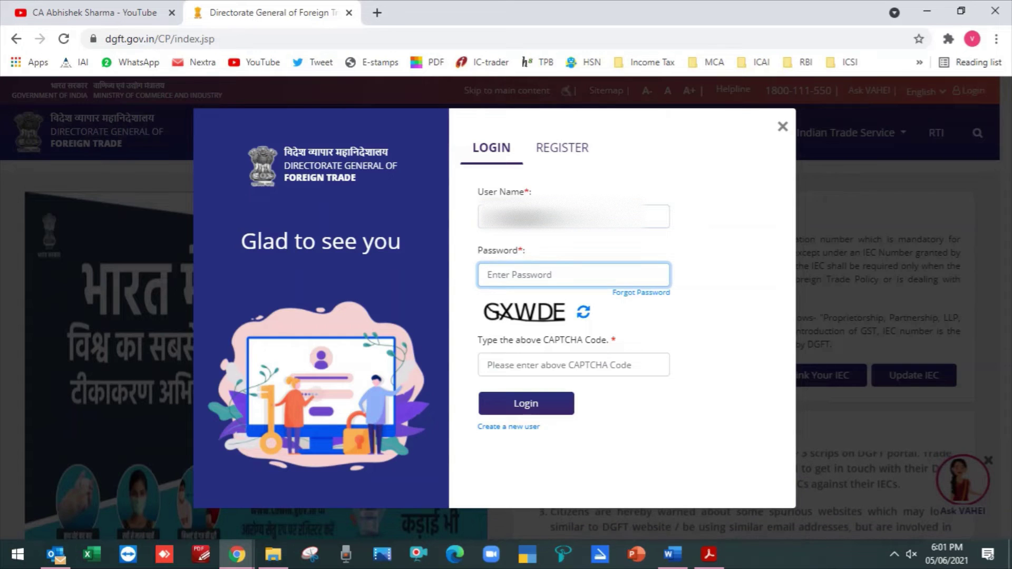
{"action": "type", "text": "••••••"}
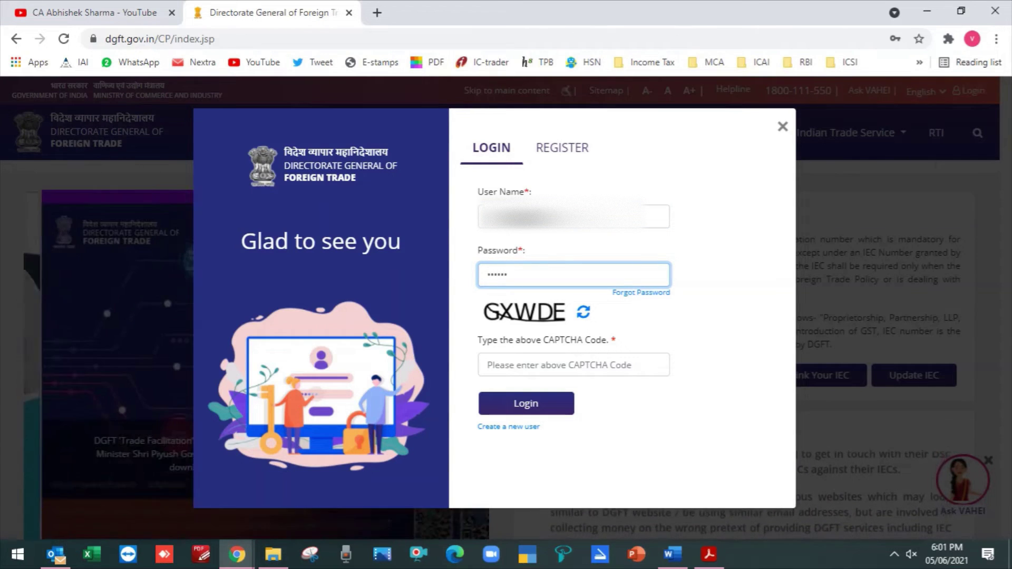
{"action": "key", "text": "BackSpace"}
{"action": "key", "text": "BackSpace"}
{"action": "key", "text": "BackSpace"}
{"action": "key", "text": "BackSpace"}
{"action": "key", "text": "BackSpace"}
{"action": "key", "text": "BackSpace"}
{"action": "type", "text": "•••••••"}
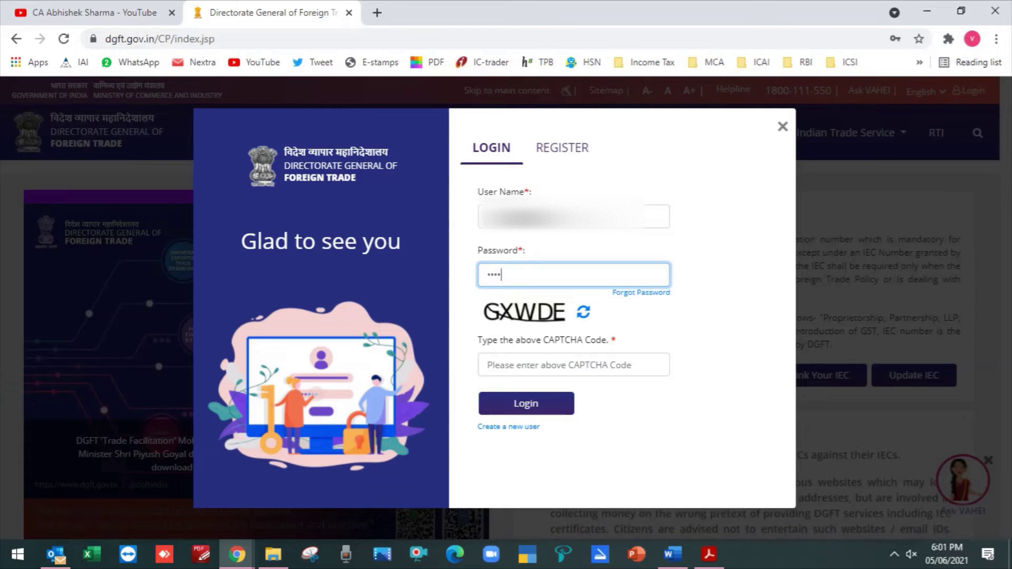
{"action": "type", "text": "•"}
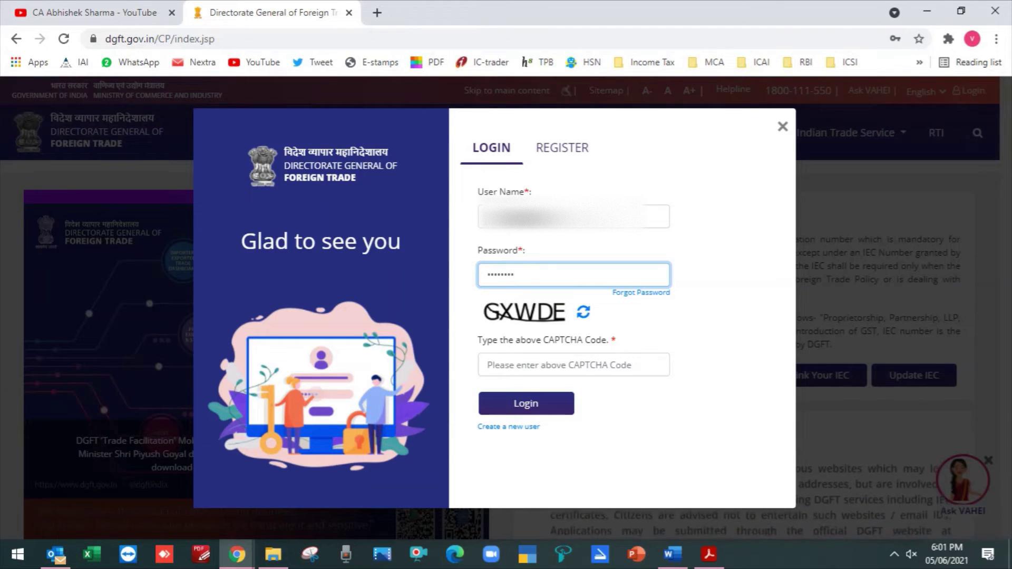
{"action": "type", "text": "••••"}
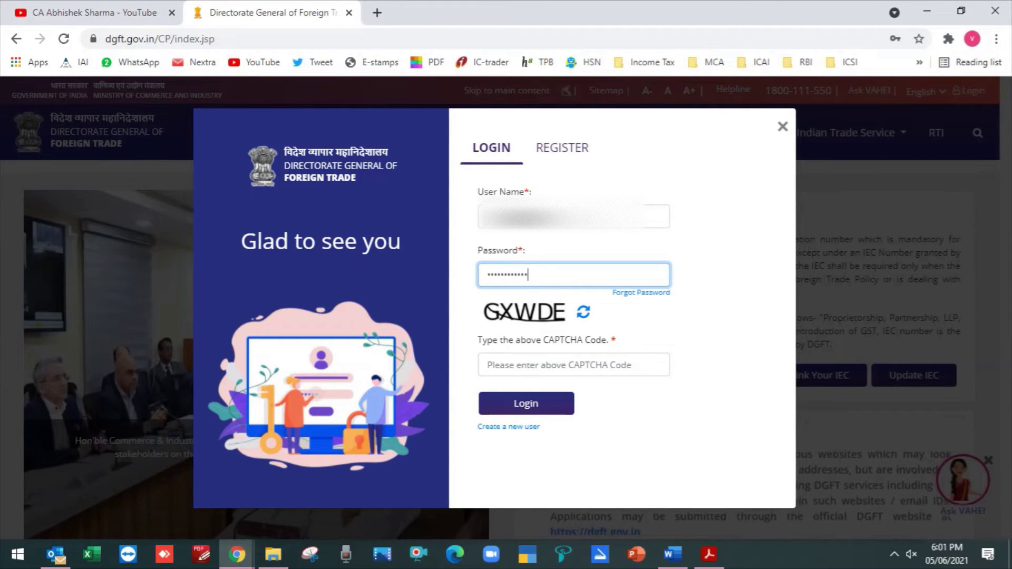
Enter the displayed CAPTCHA code and log in to the account.
{"action": "left_click", "coordinate": [489, 364]}
{"action": "type", "text": "G"}
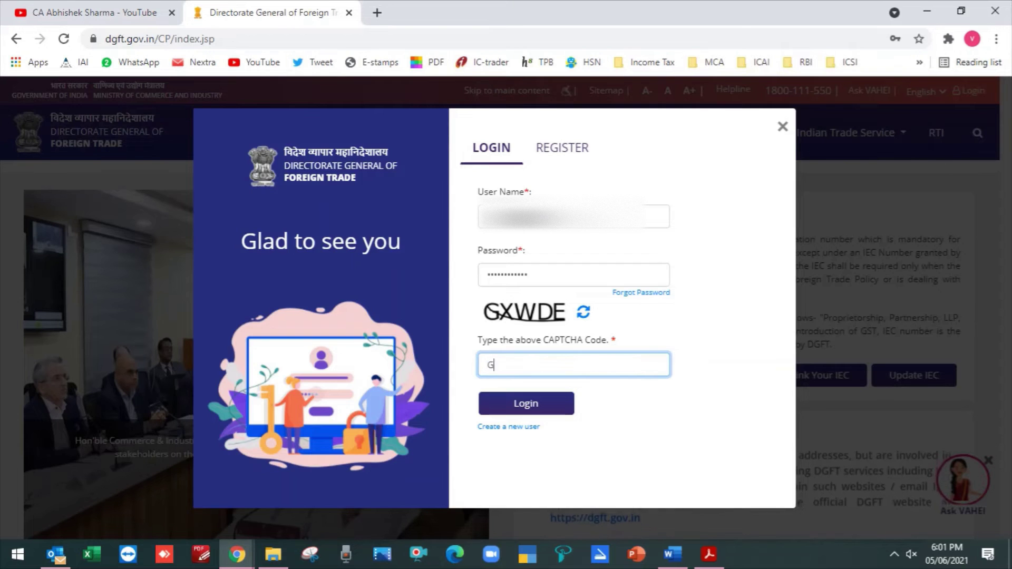
{"action": "type", "text": "XWDE"}
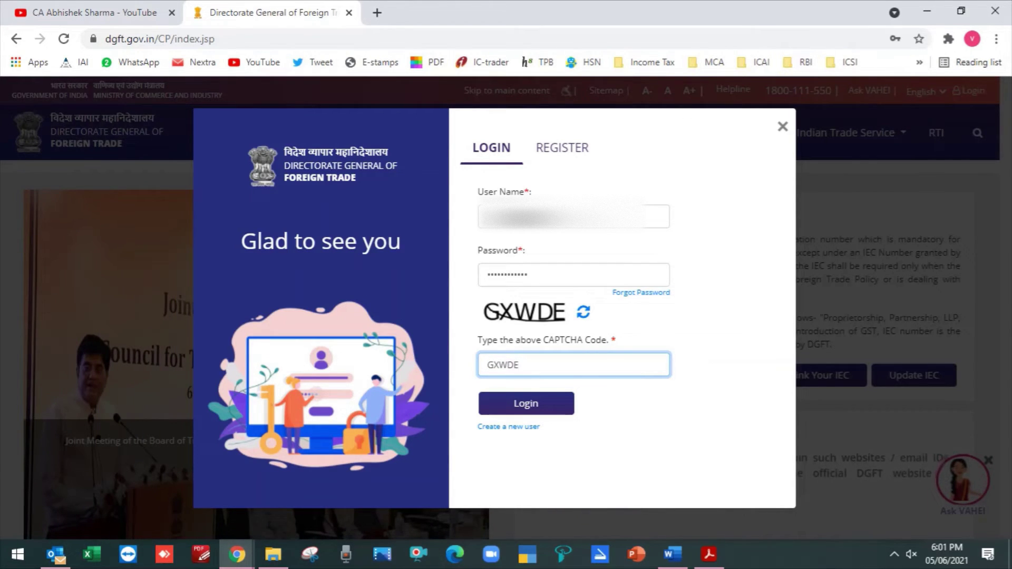
{"action": "key", "text": "Return"}
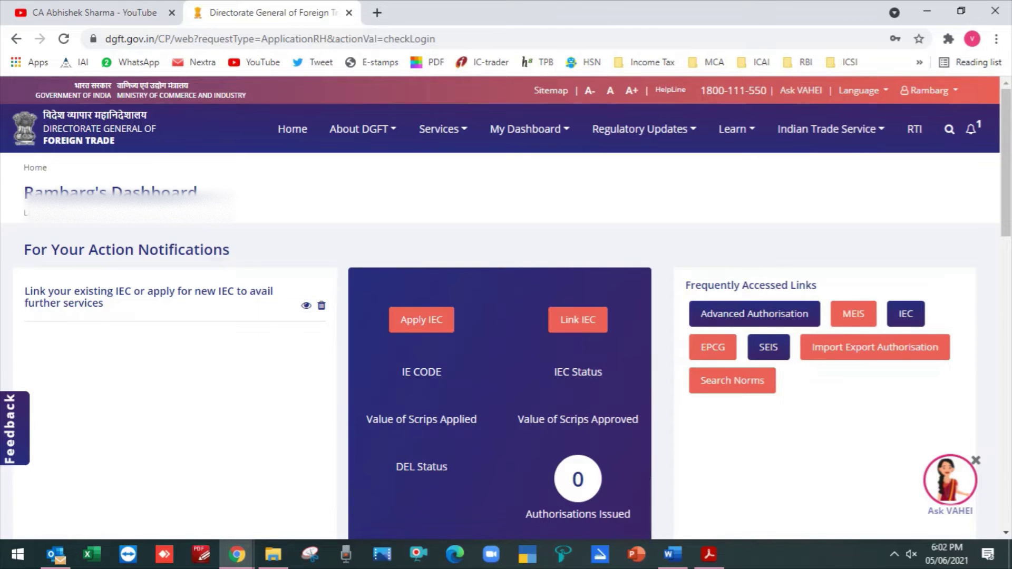
Start linking the profile to the firm's Importer Exporter Code and confirm signing the application.
{"action": "left_click", "coordinate": [578, 320]}
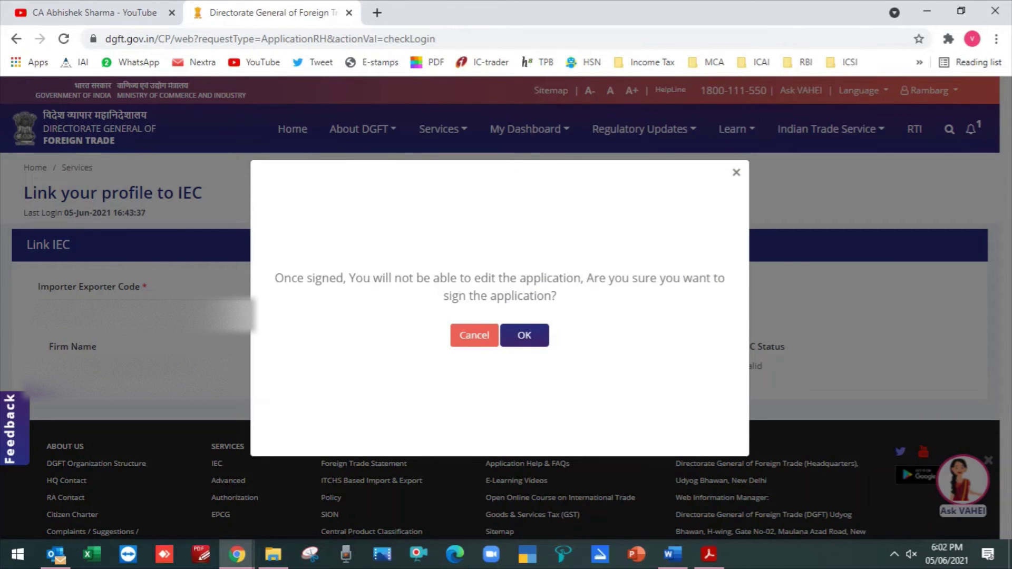
{"action": "key", "text": "Return"}
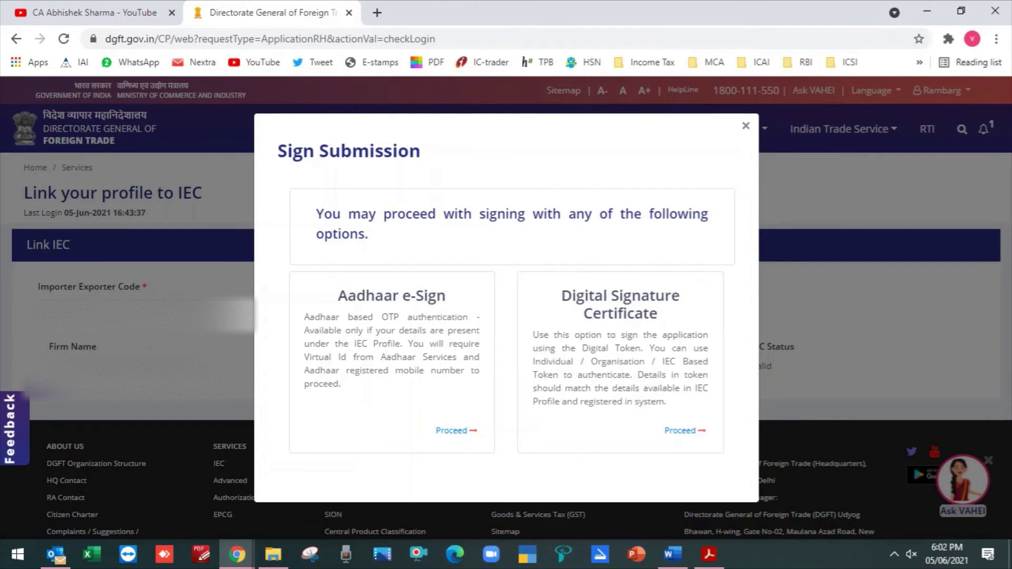
Search Google for "embridge download" in a new browser tab, open the emBridge site and look over its installer downloads.
{"action": "left_click", "coordinate": [377, 12]}
{"action": "left_click", "coordinate": [411, 311]}
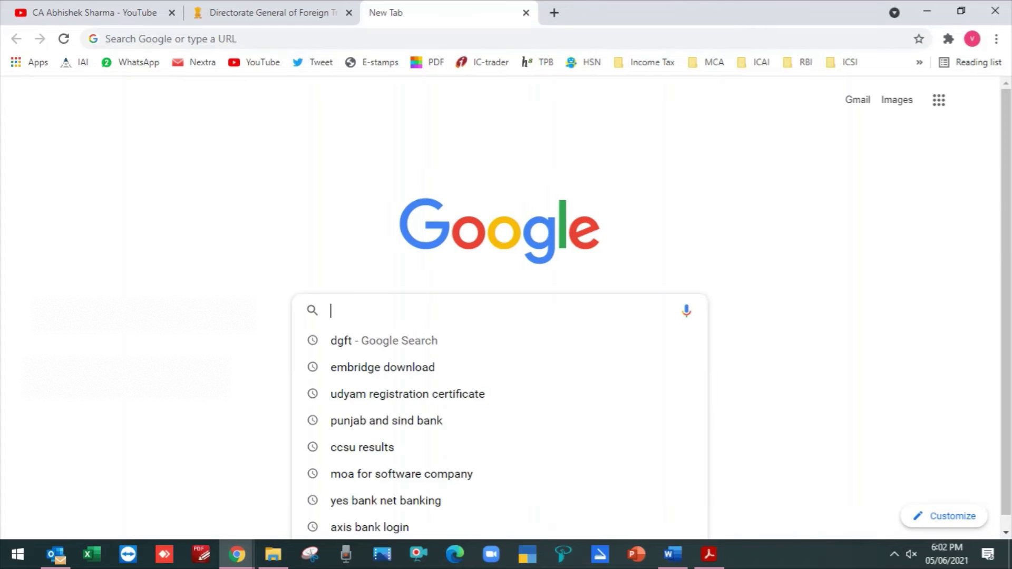
{"action": "type", "text": "EMBRID"}
{"action": "key", "text": "Return"}
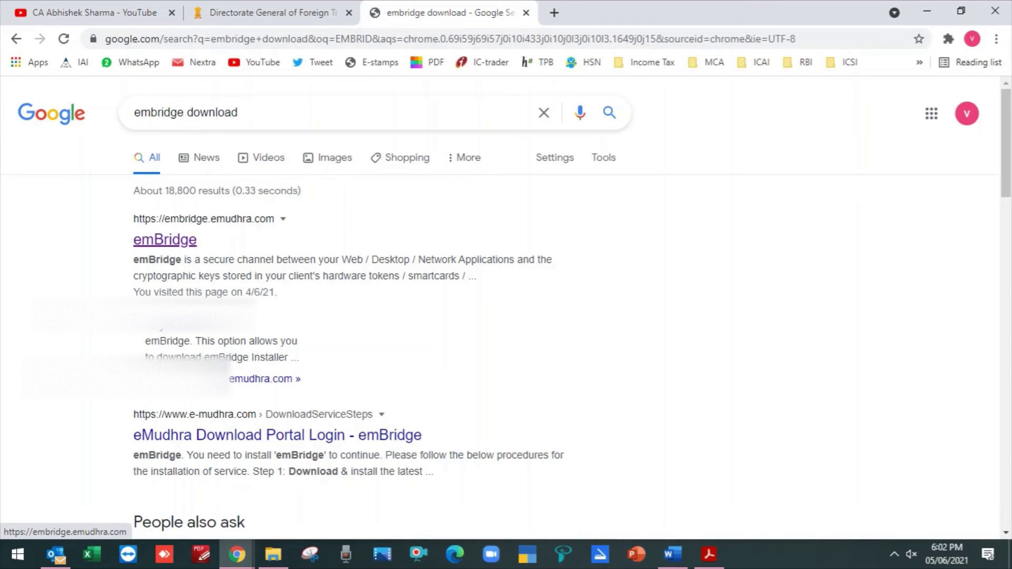
{"action": "left_click", "coordinate": [165, 240]}
{"action": "scroll", "coordinate": [506, 306], "scroll_direction": "down", "scroll_amount": 7}
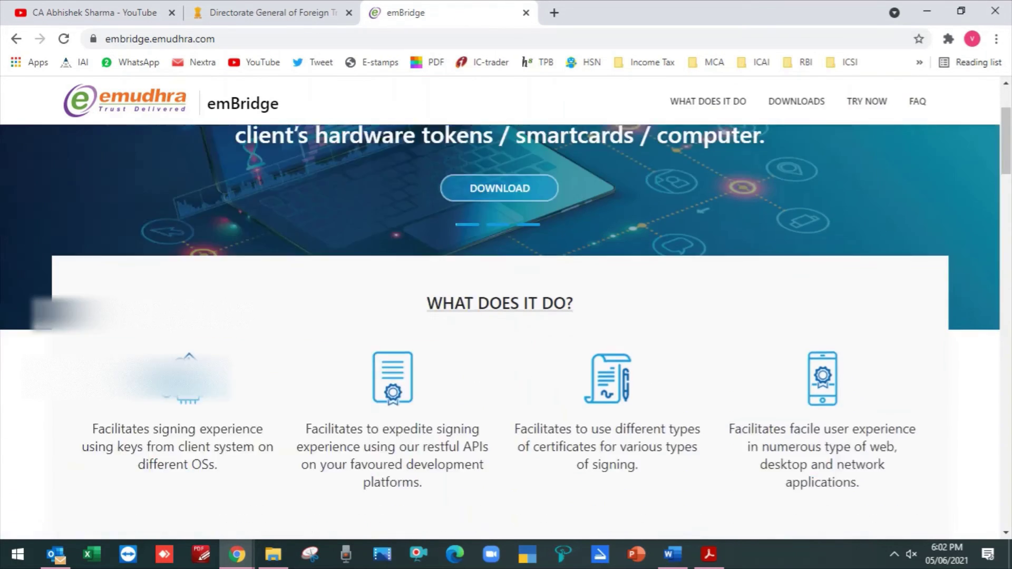
{"action": "scroll", "coordinate": [219, 316], "scroll_direction": "down", "scroll_amount": 3}
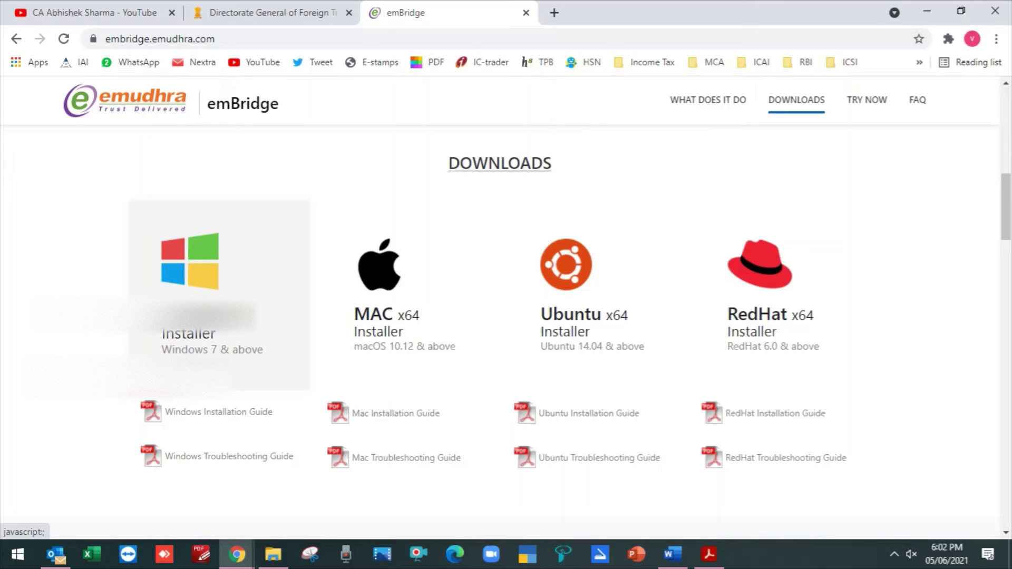
{"action": "scroll", "coordinate": [219, 317], "scroll_direction": "up", "scroll_amount": 6}
Return to the DGFT sign submission, view the details required for signing with a Digital Signature Certificate, and close the form.
{"action": "left_click", "coordinate": [272, 13]}
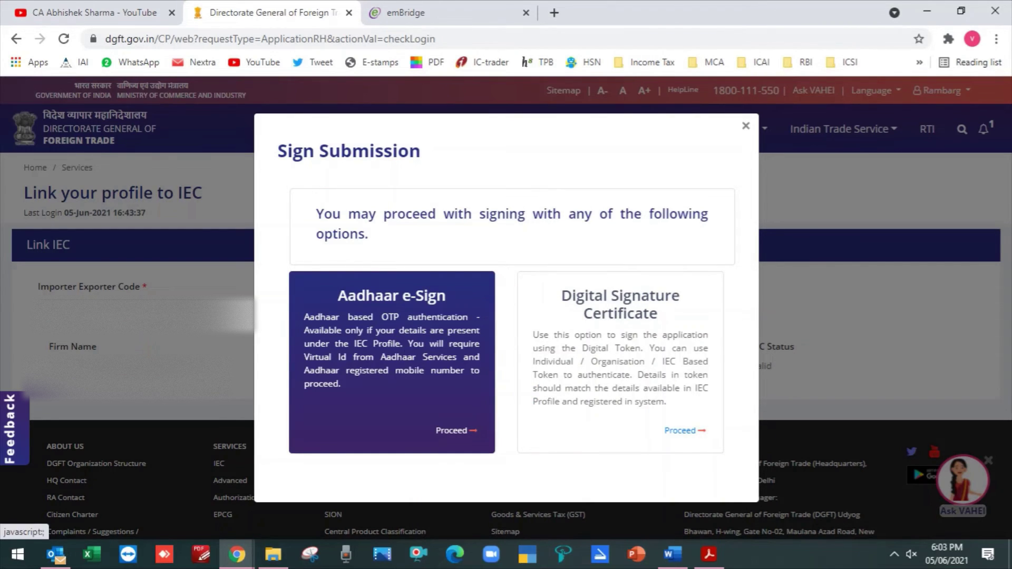
{"action": "left_click", "coordinate": [685, 431]}
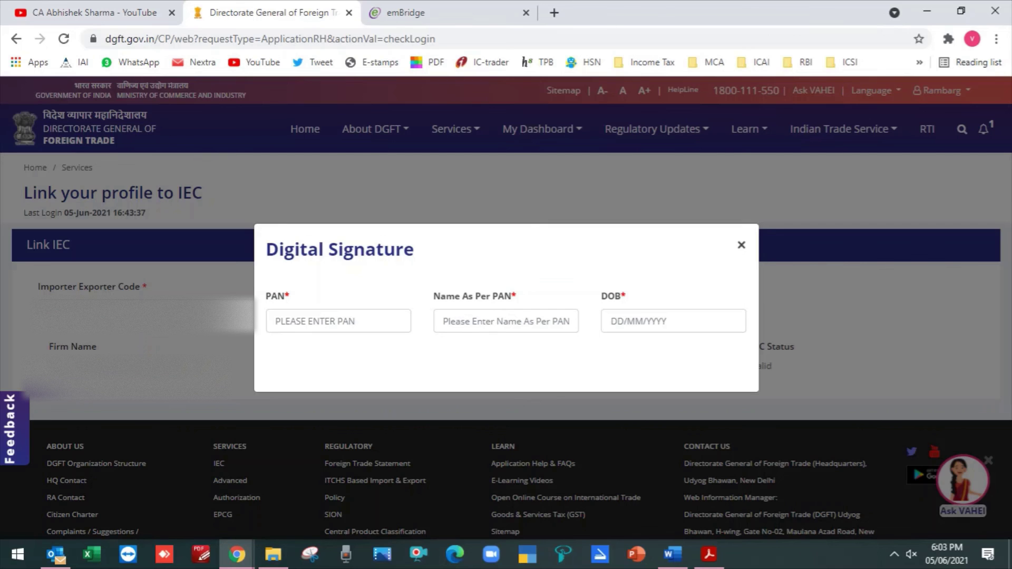
{"action": "left_click", "coordinate": [741, 245]}
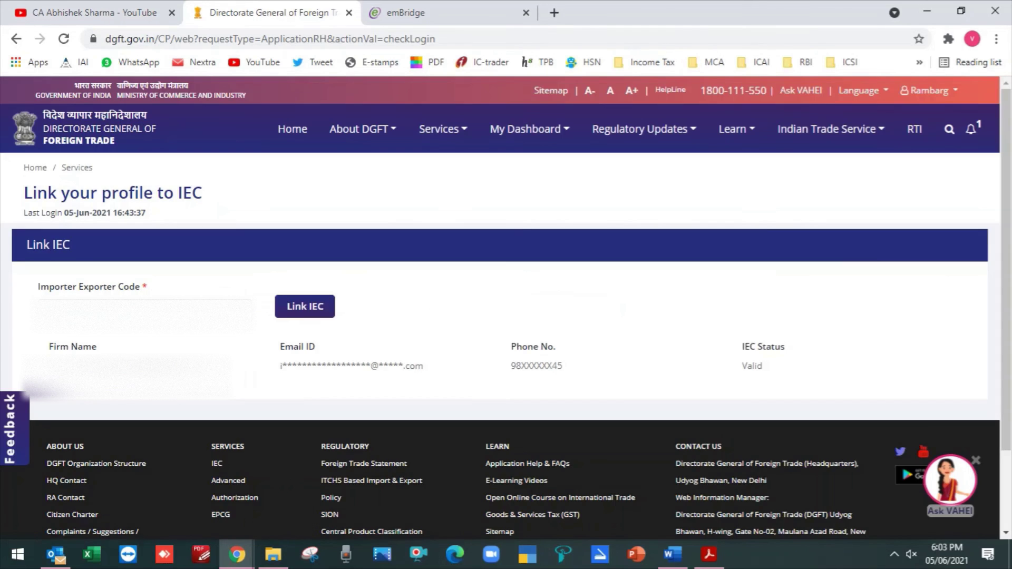